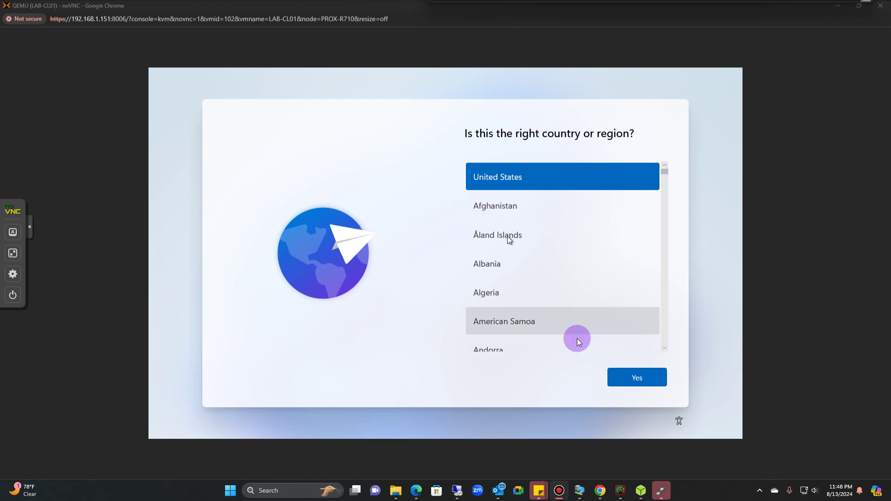
# Confirm United States as the region and US as the keyboard layout, skipping a second layout.
pyautogui.click(627, 377)
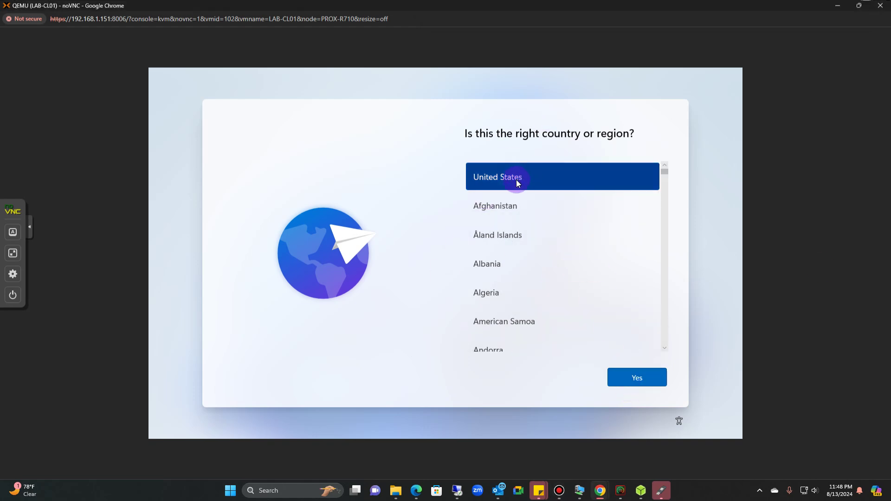
pyautogui.click(640, 379)
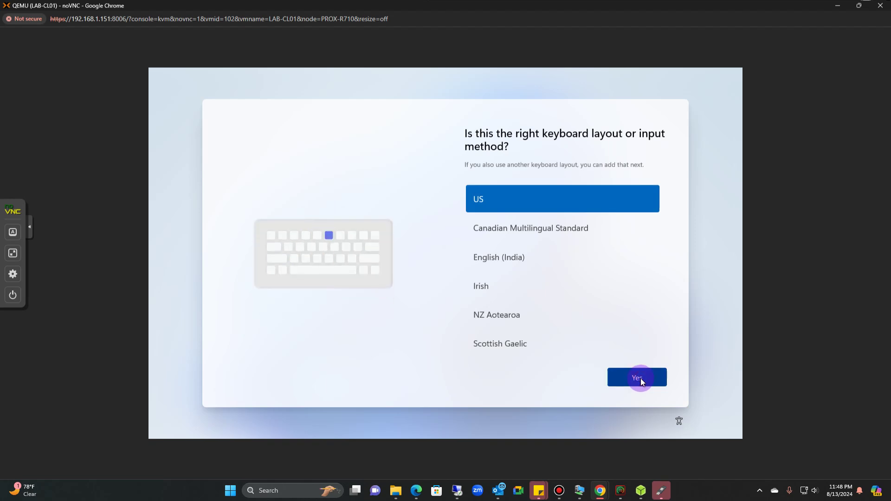
pyautogui.click(640, 378)
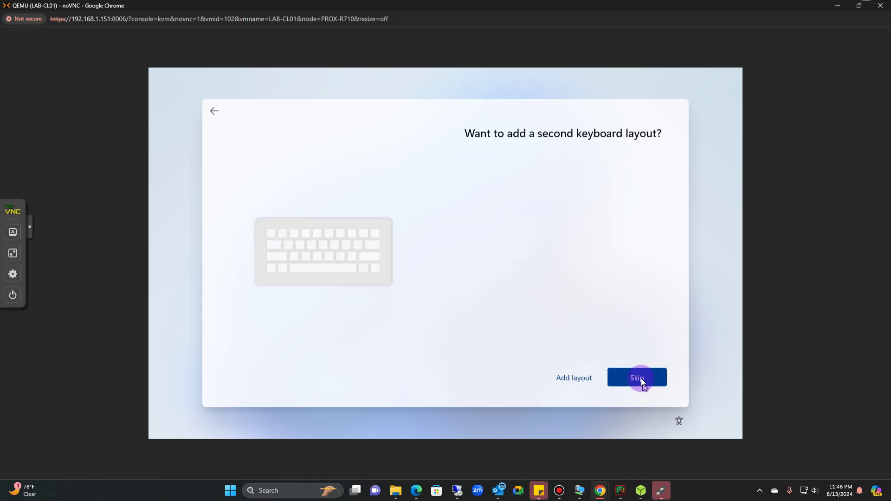
pyautogui.click(642, 378)
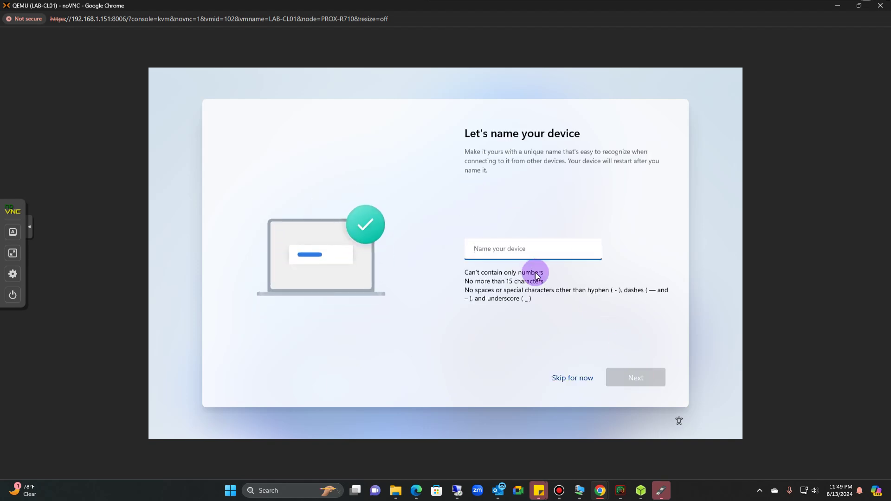
# Name the device LAB-CL01 and continue.
pyautogui.write('LAB')
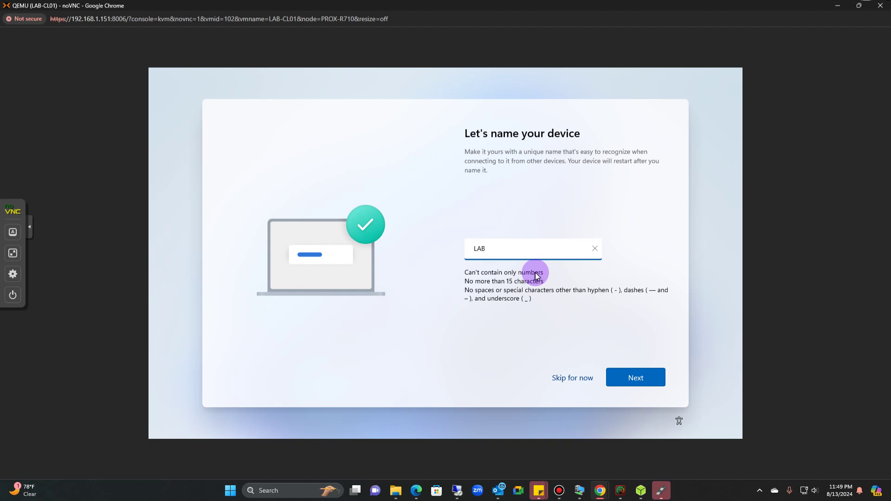
pyautogui.write('-CL01')
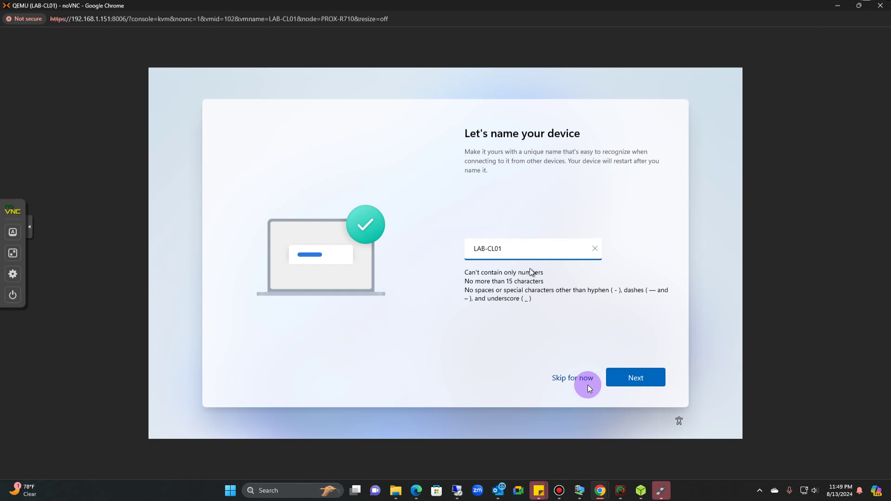
pyautogui.click(631, 381)
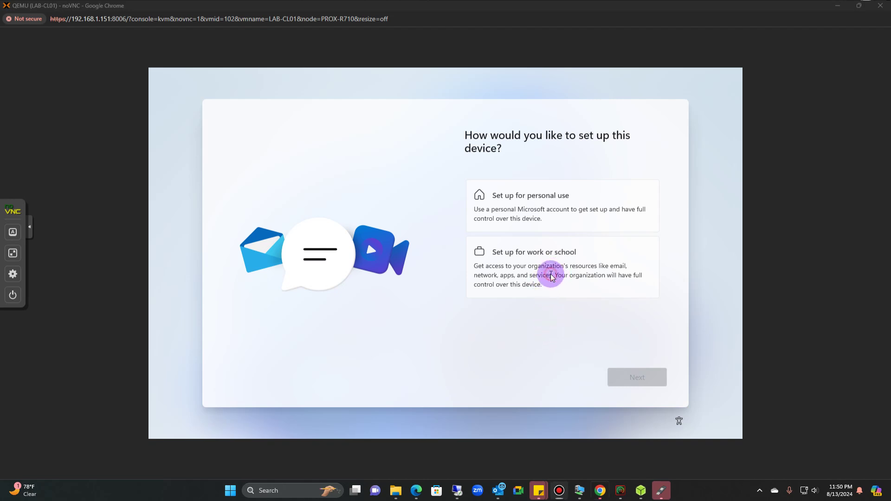
pyautogui.click(551, 274)
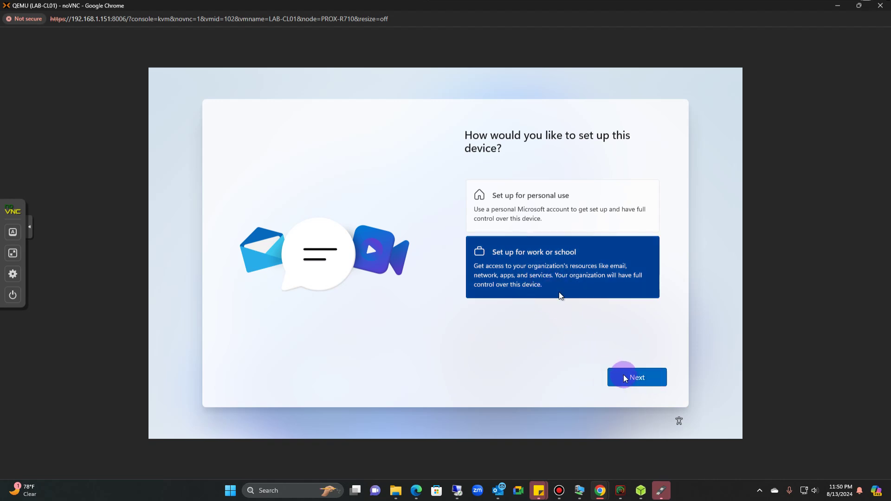
pyautogui.click(640, 378)
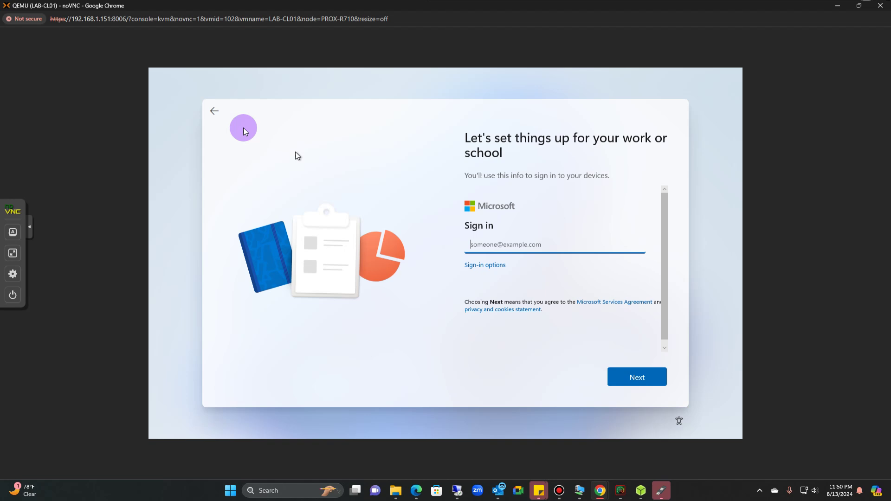
pyautogui.click(214, 110)
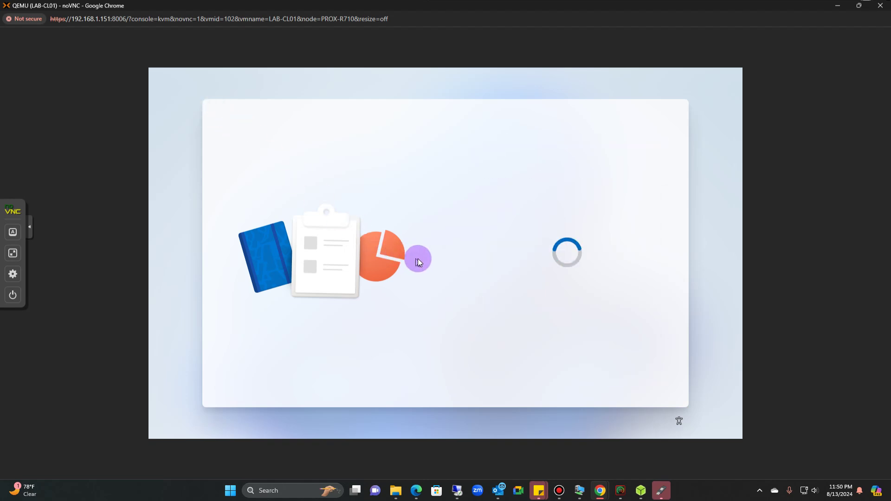
pyautogui.click(525, 213)
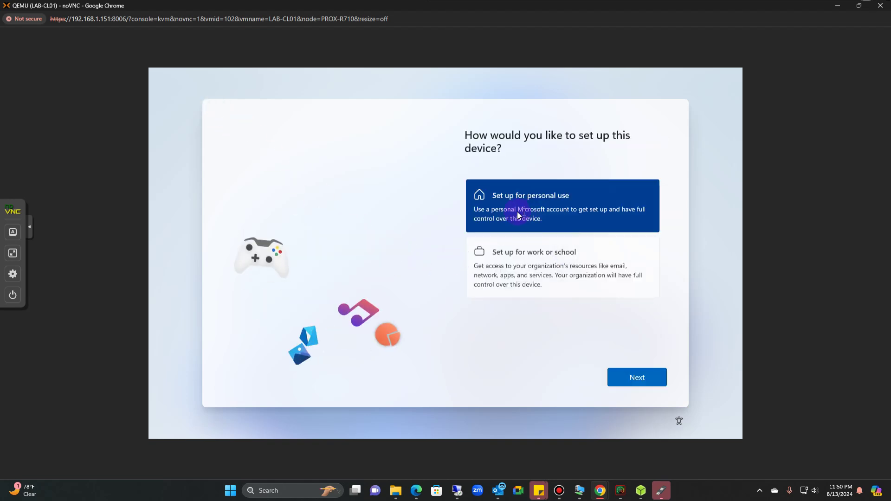
pyautogui.click(636, 377)
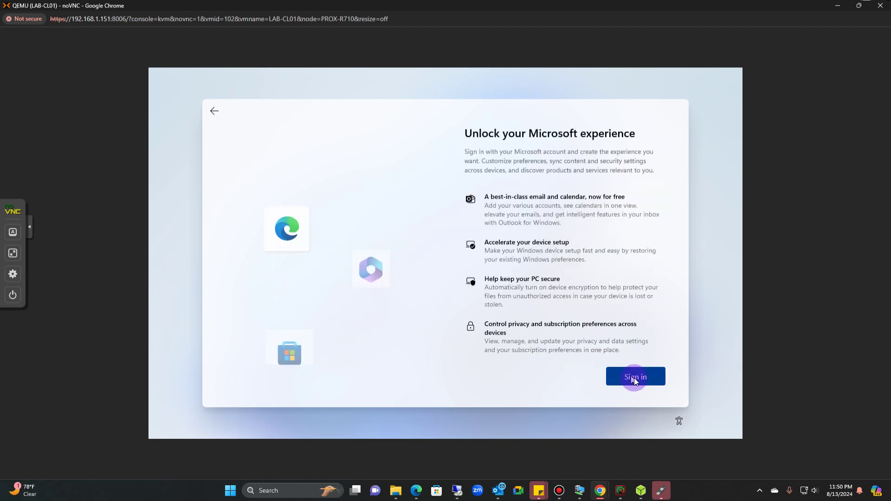
pyautogui.click(633, 377)
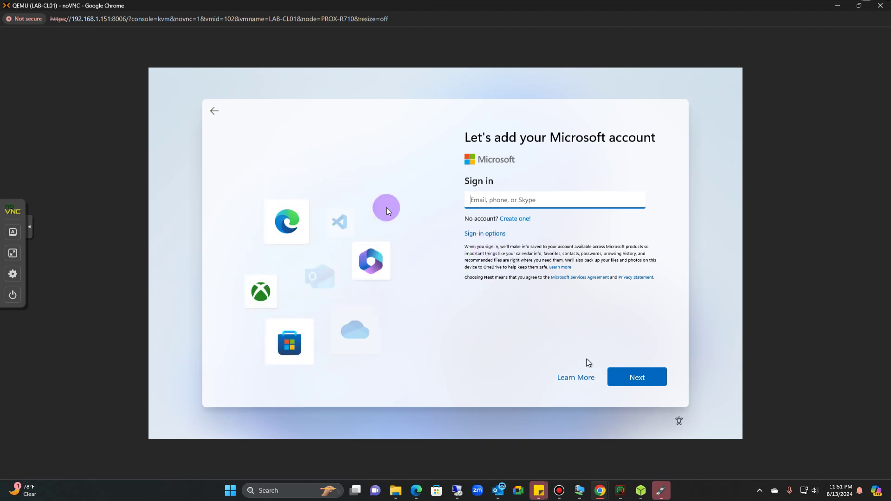
pyautogui.click(213, 119)
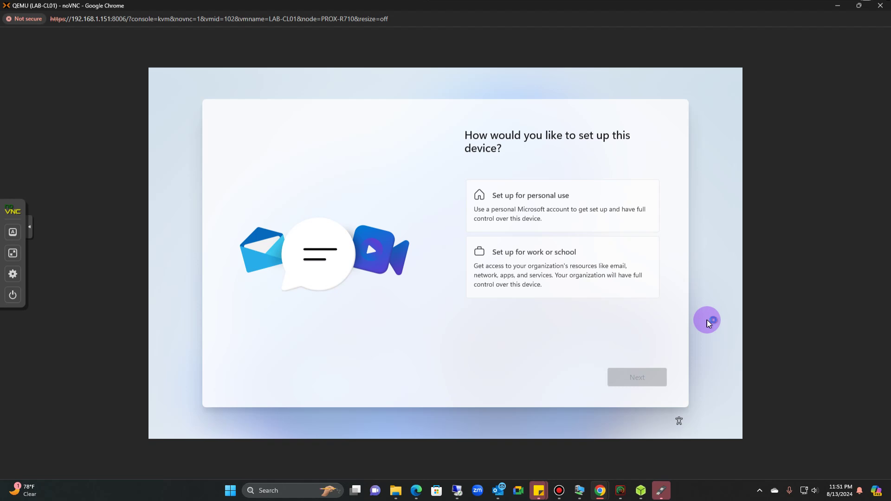
# Release the Ethernet IP address with ipconfig /release in Command Prompt, then exit it.
pyautogui.hotkey('shift', 'F10')
pyautogui.click(422, 264)
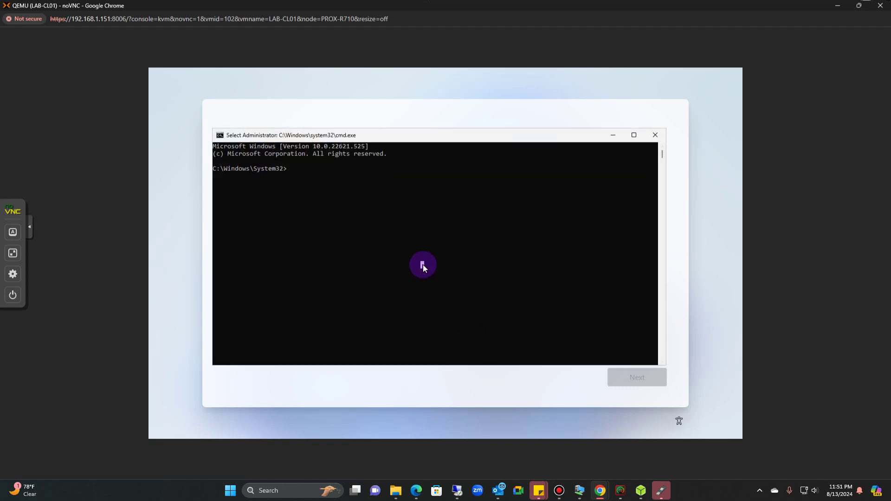
pyautogui.write('ipconfiog')
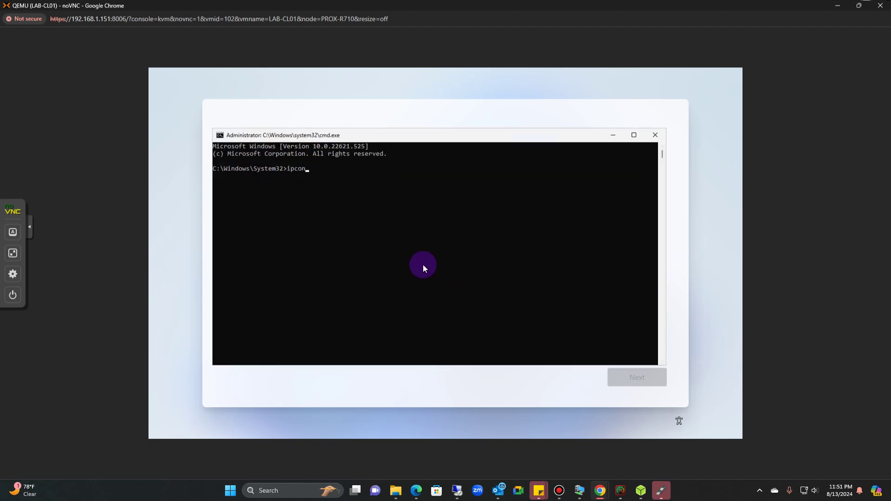
pyautogui.press('BackSpace')
pyautogui.press('BackSpace')
pyautogui.write('g /release')
pyautogui.press('Return')
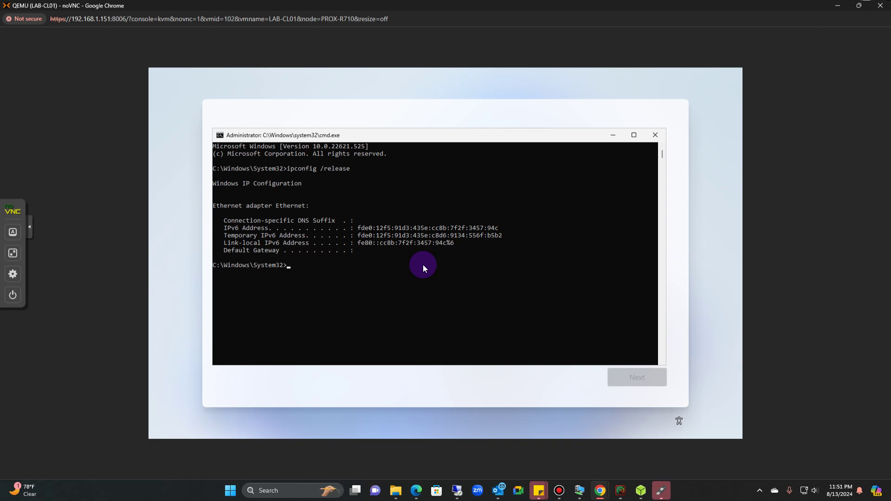
pyautogui.scroll(-2, 390, 99)
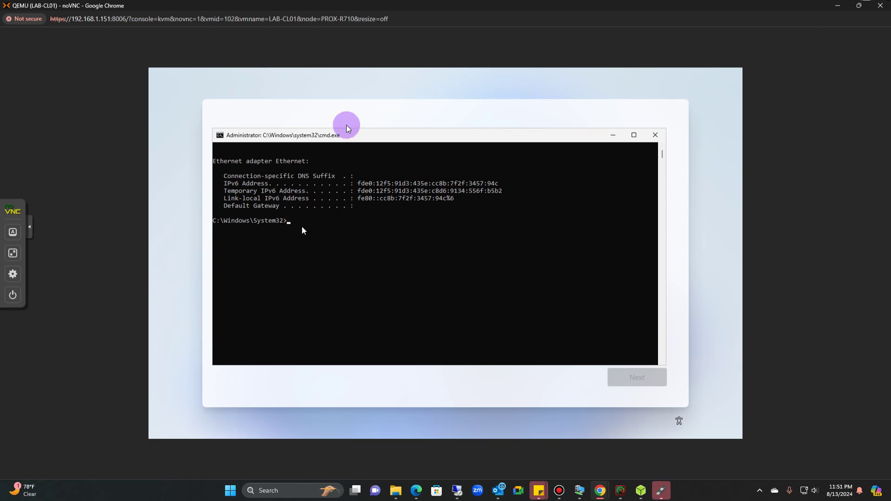
pyautogui.write('exit')
pyautogui.press('Return')
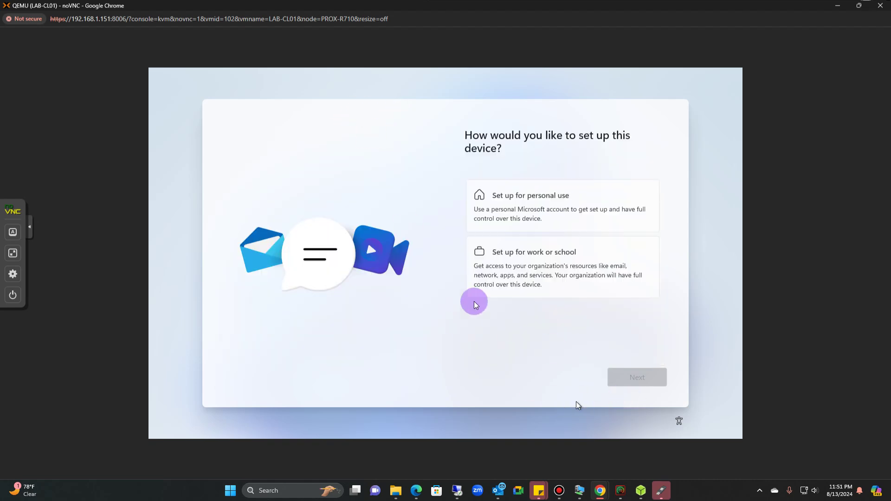
# Choose the work or school setup and enter 'protechs' as the account name.
pyautogui.click(522, 287)
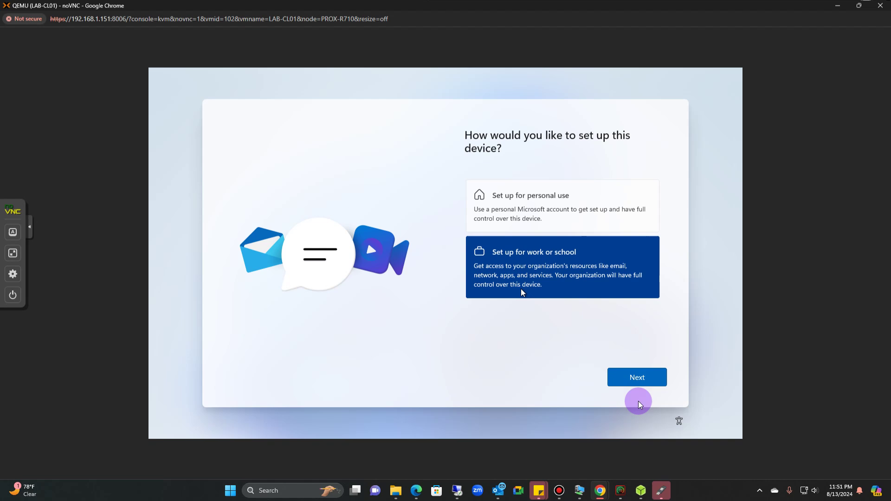
pyautogui.click(637, 384)
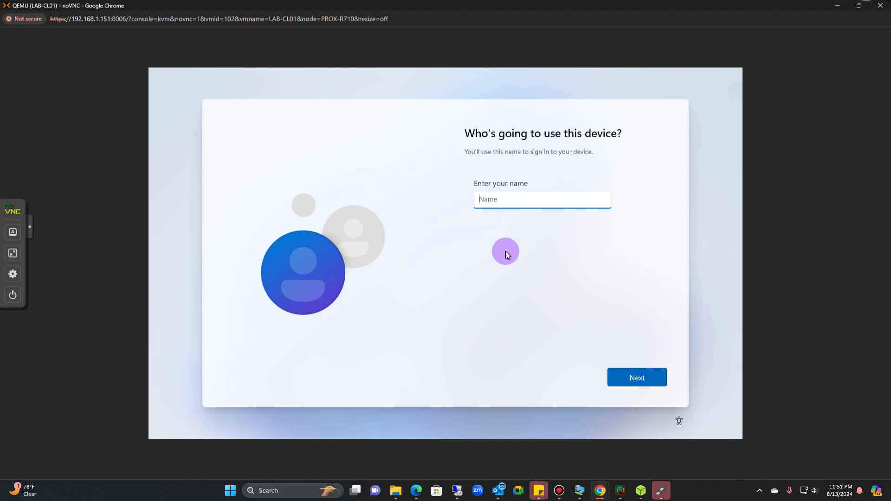
pyautogui.write('protechs')
pyautogui.click(626, 378)
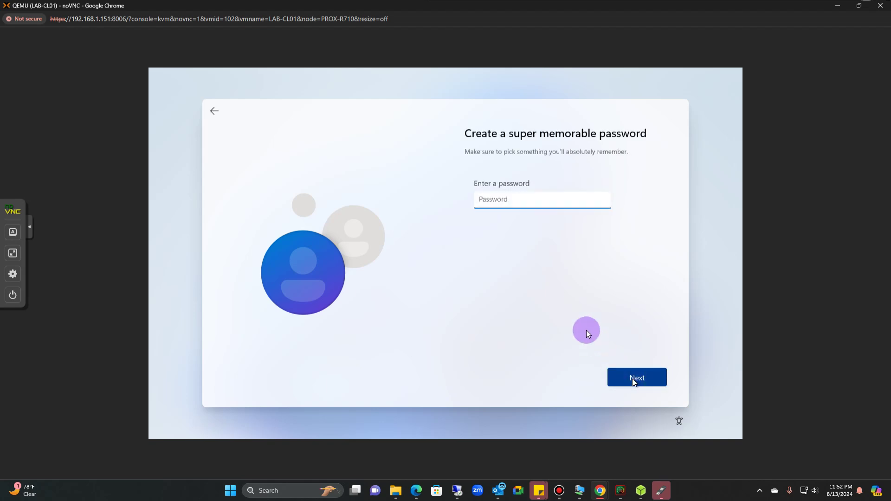
# Enter the account password and confirm it.
pyautogui.write('p')
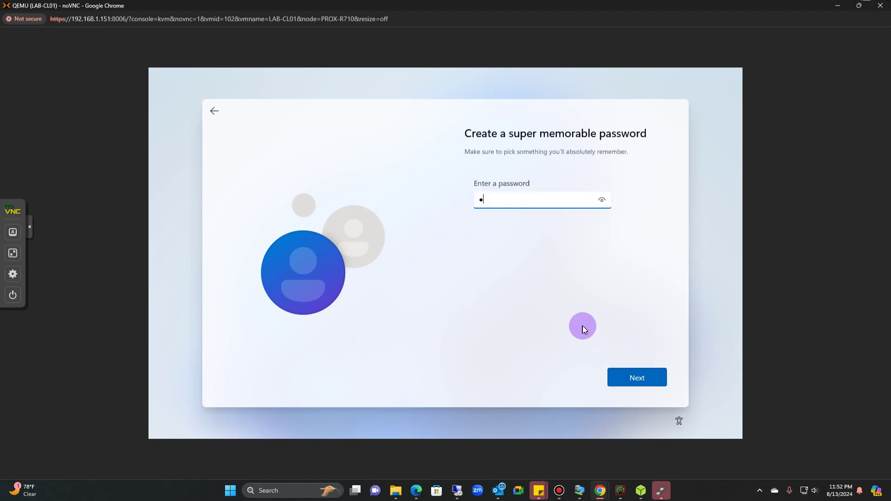
pyautogui.write('*************')
pyautogui.click(641, 380)
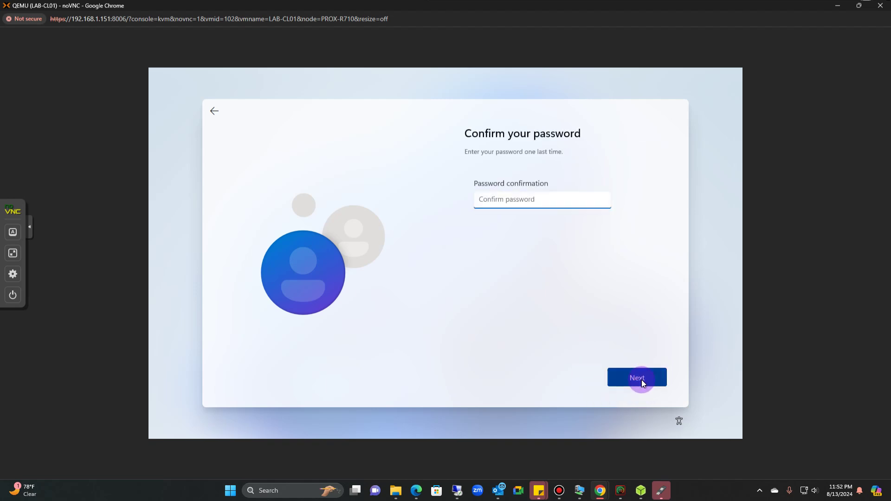
pyautogui.write('*')
pyautogui.press('BackSpace')
pyautogui.write('*************')
pyautogui.click(641, 379)
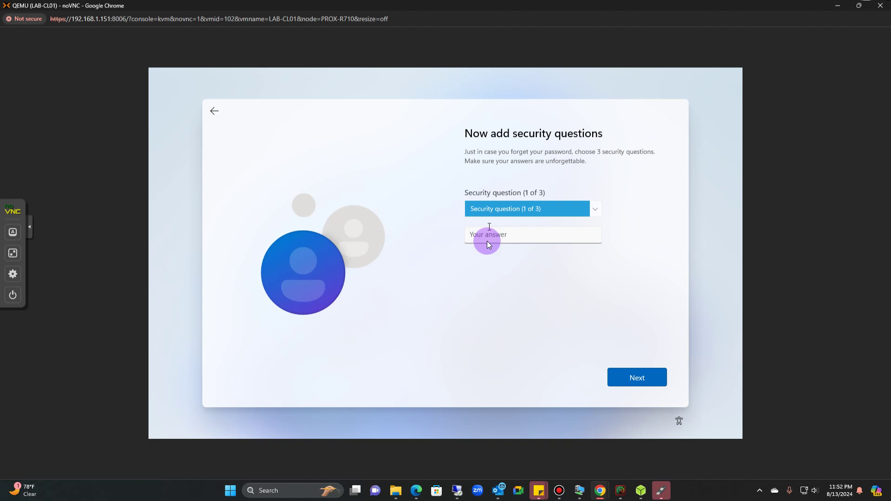
# Pick 'What was your first pet's name?' as the first security question and start its answer.
pyautogui.click(598, 213)
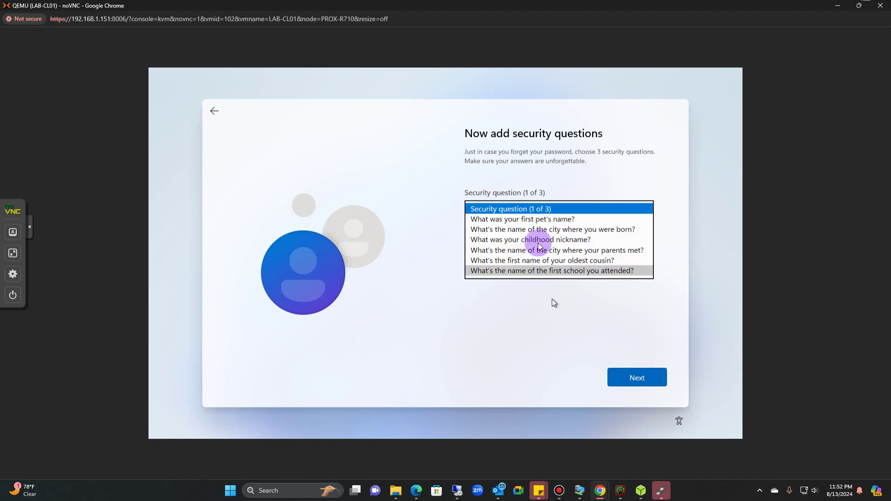
pyautogui.click(563, 260)
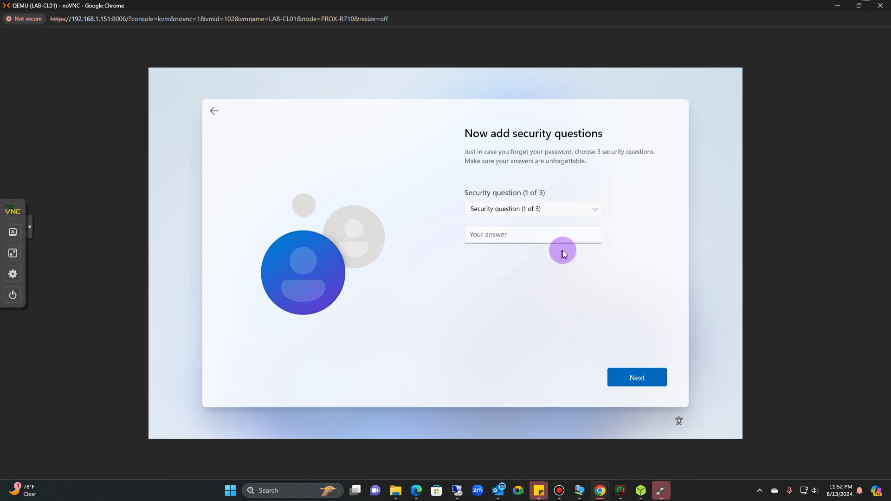
pyautogui.click(614, 73)
pyautogui.click(700, 184)
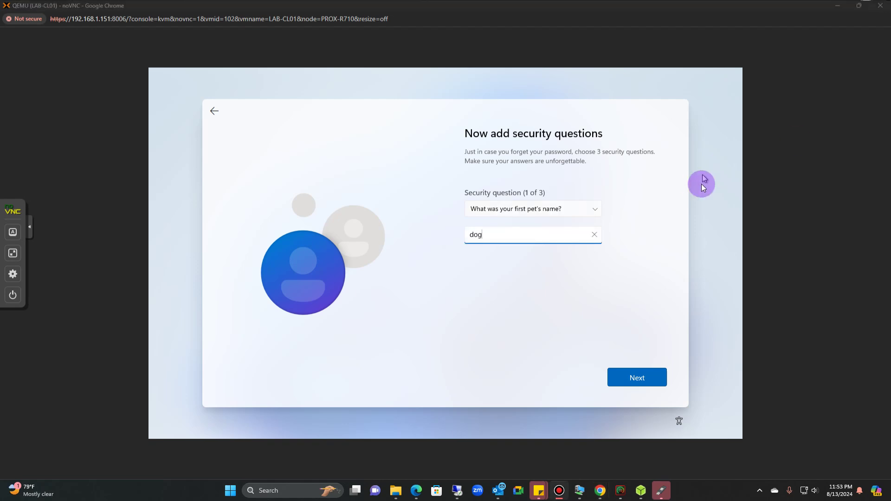
pyautogui.click(491, 358)
pyautogui.click(475, 283)
pyautogui.click(536, 225)
# Go back to the name page, re-enter 'protechs', and continue without setting a password.
pyautogui.click(213, 112)
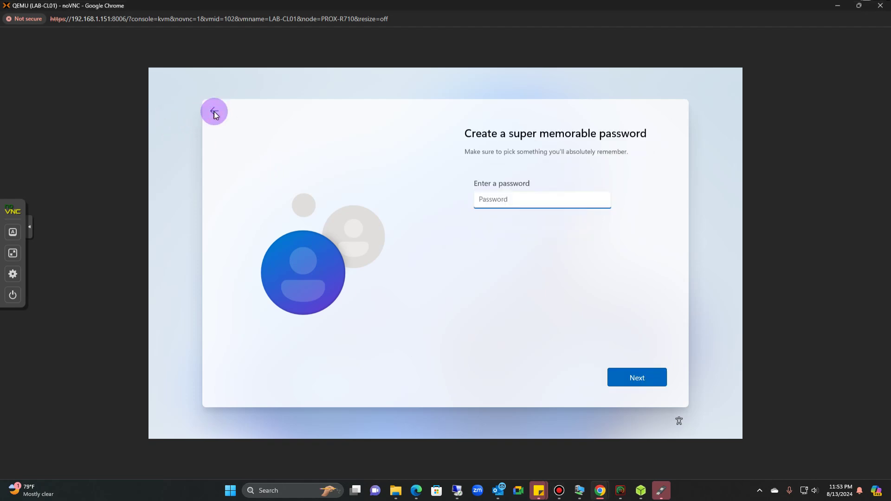
pyautogui.click(214, 111)
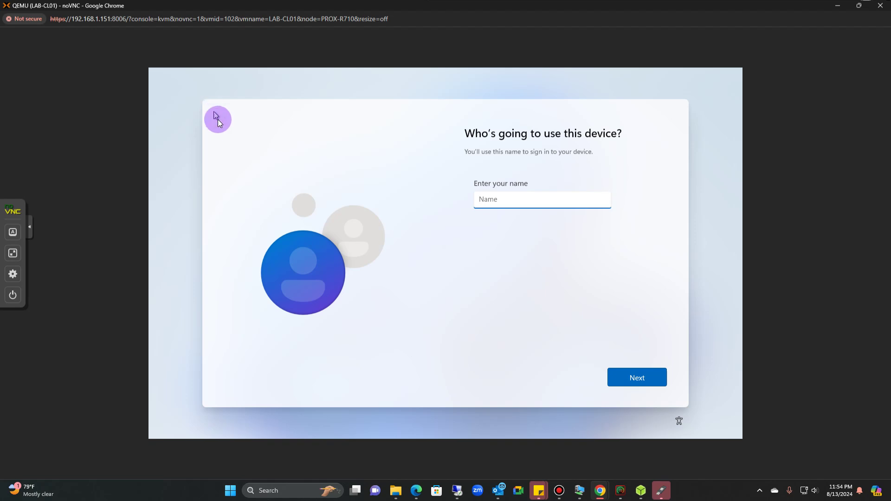
pyautogui.click(517, 203)
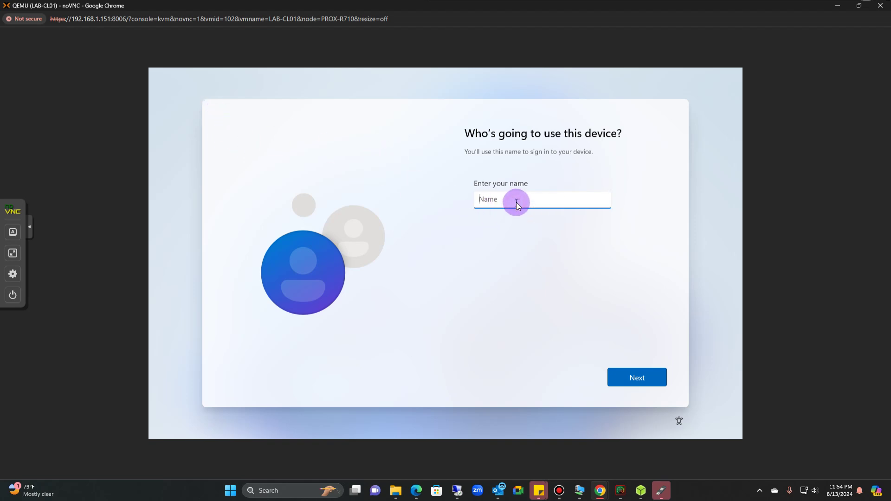
pyautogui.write('protechs')
pyautogui.click(616, 374)
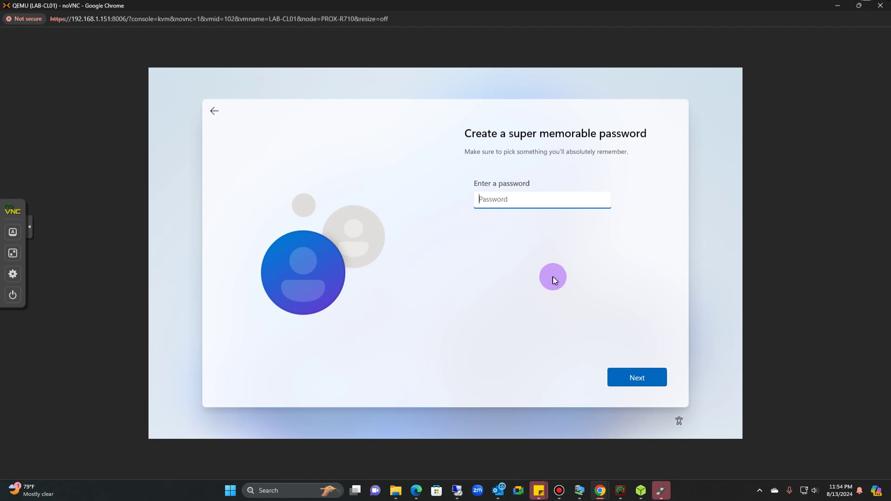
pyautogui.click(635, 377)
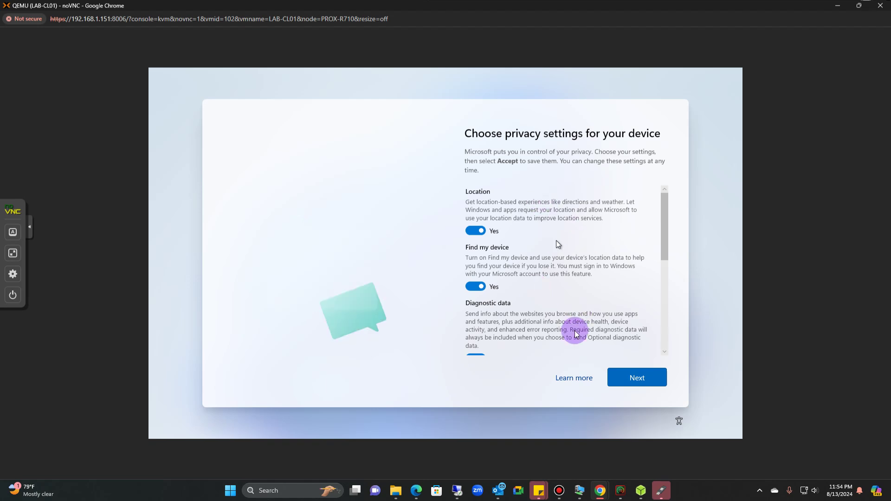
# Turn off Location, inking, tailored experiences and advertising ID, limit diagnostics to required, and accept.
pyautogui.scroll(-1, 580, 334)
pyautogui.click(624, 378)
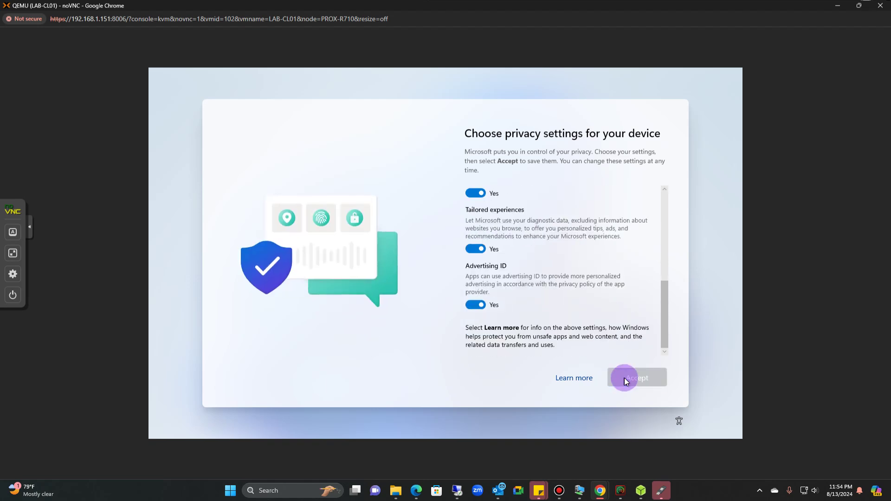
pyautogui.scroll(1, 478, 205)
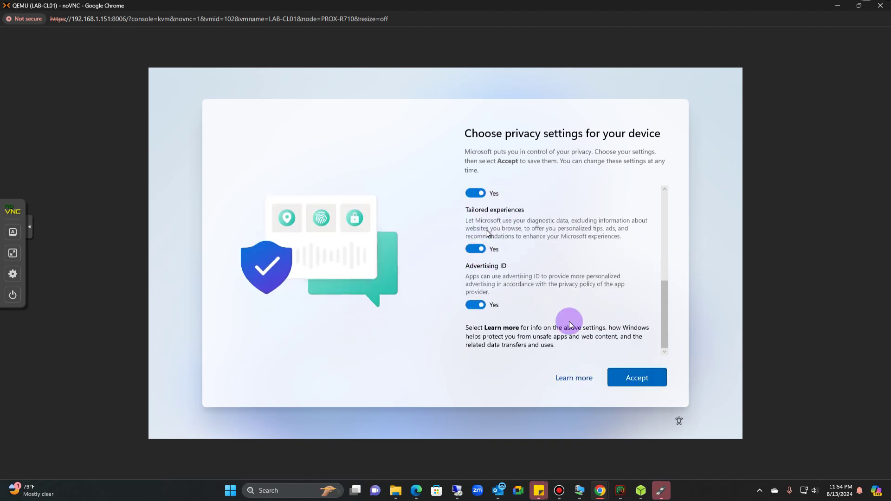
pyautogui.scroll(5, 561, 315)
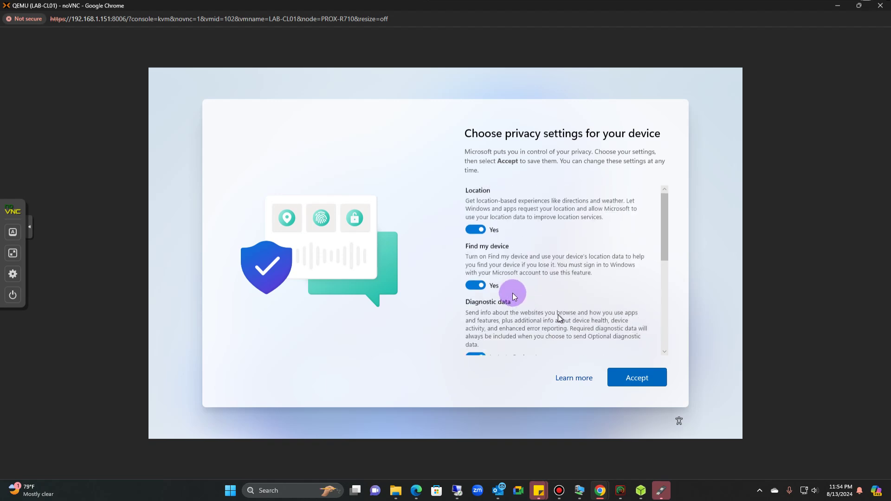
pyautogui.click(475, 230)
pyautogui.scroll(-5, 482, 306)
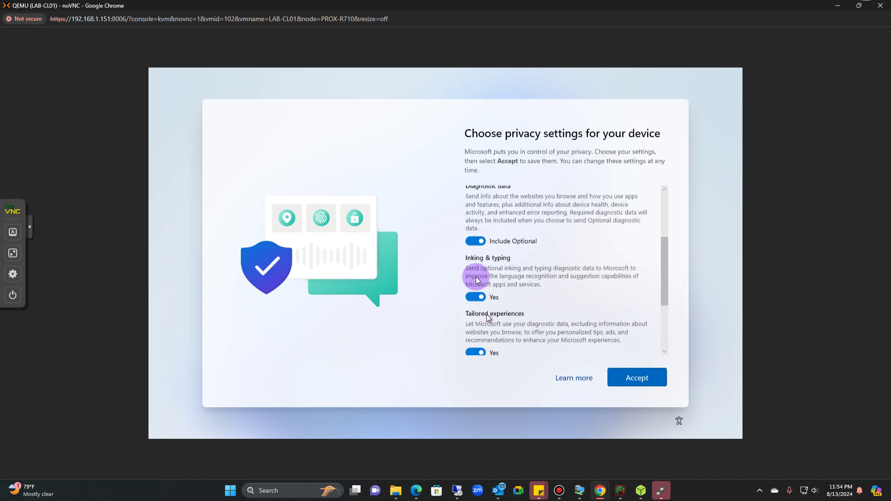
pyautogui.click(479, 223)
pyautogui.click(476, 279)
pyautogui.scroll(-2, 488, 314)
pyautogui.click(478, 313)
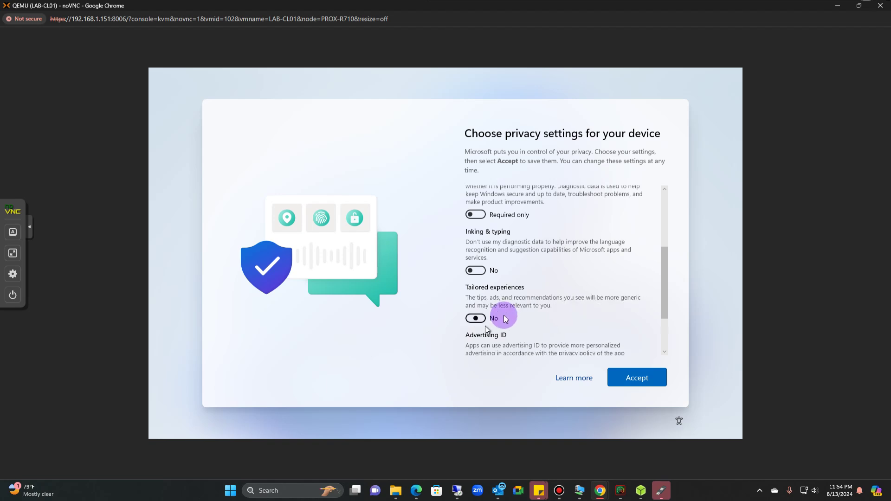
pyautogui.click(477, 304)
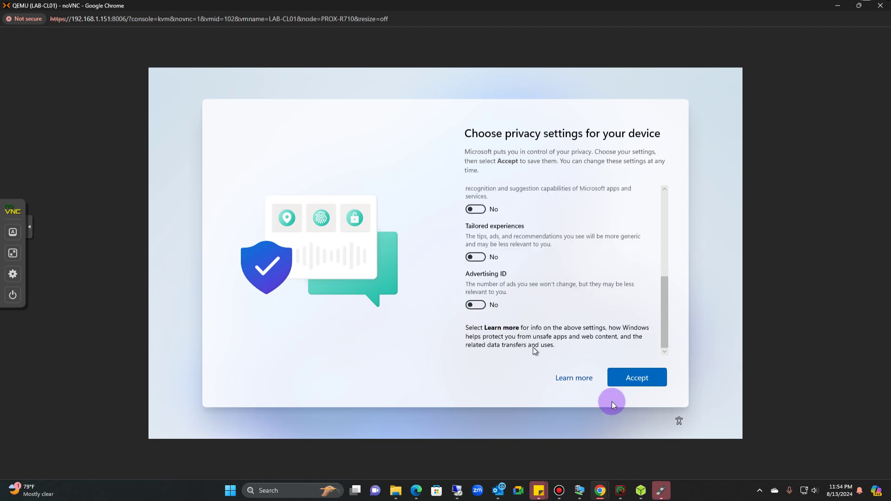
pyautogui.click(628, 378)
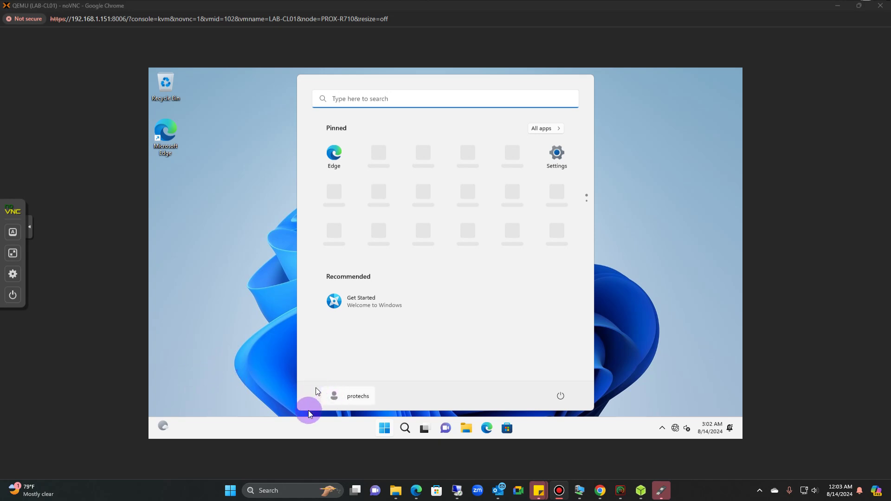
# Search 'user account' and open 'Add, edit, or remove other users' in Settings.
pyautogui.click(386, 425)
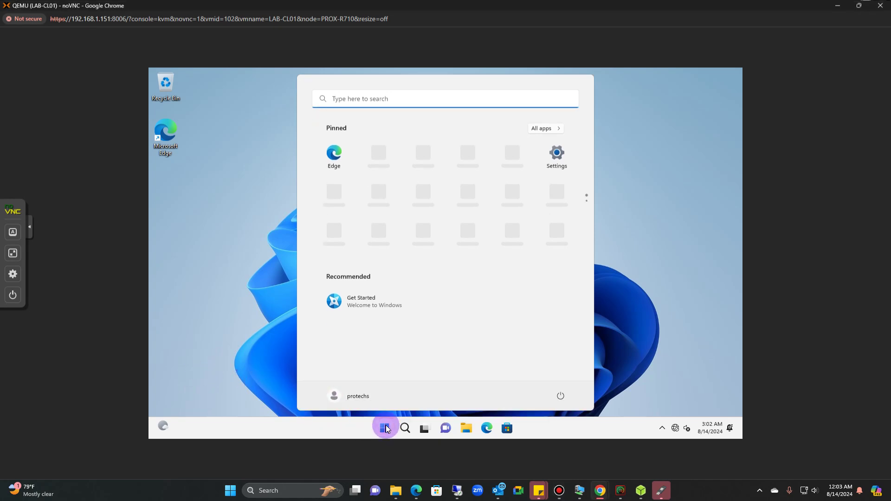
pyautogui.click(386, 426)
pyautogui.write('user')
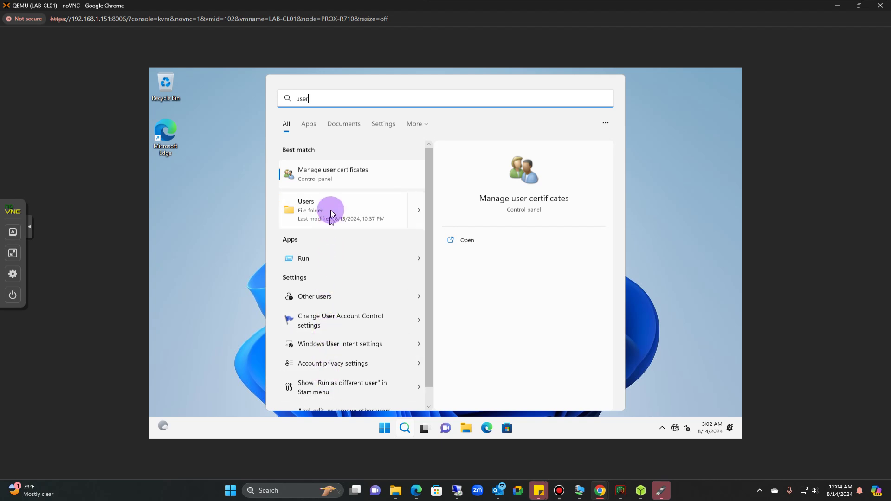
pyautogui.write('acco')
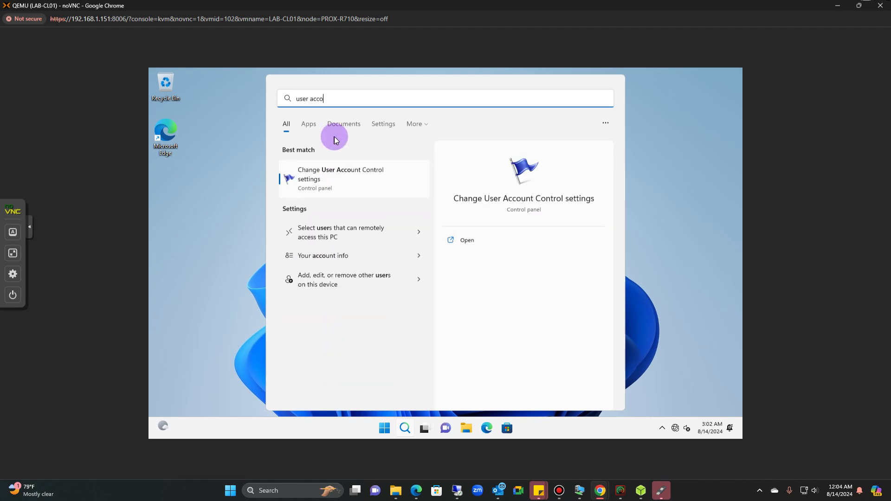
pyautogui.write('unt')
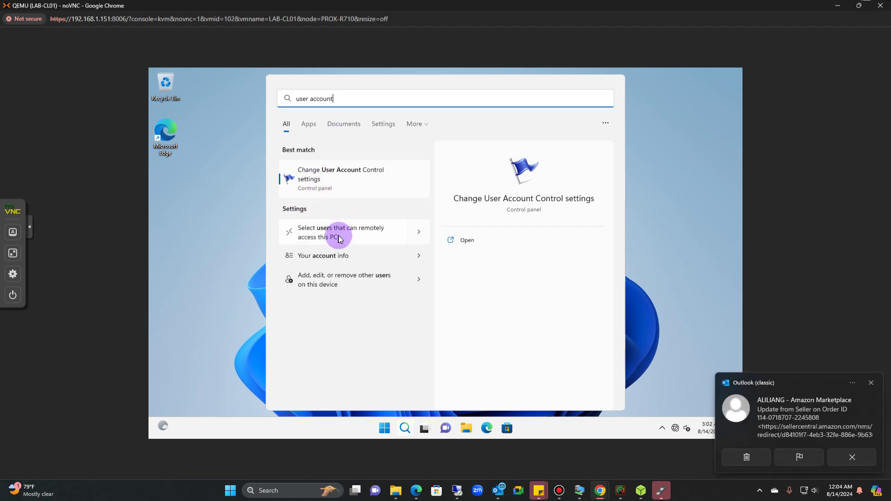
pyautogui.click(340, 279)
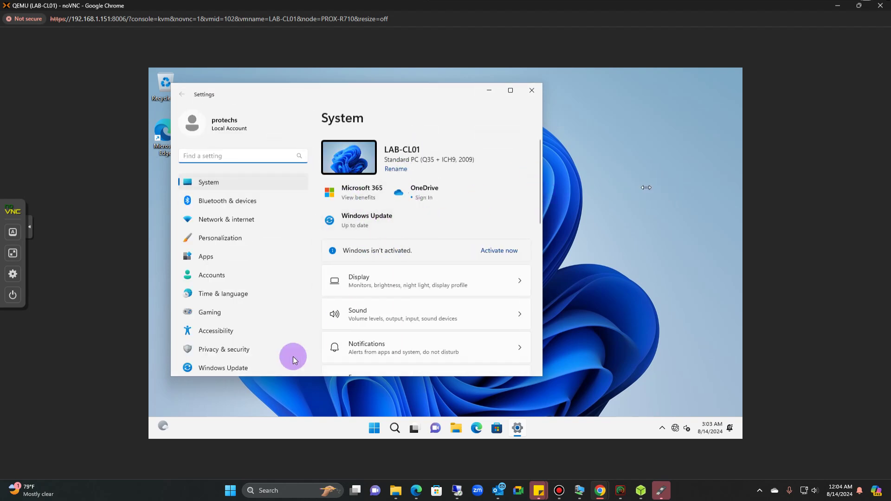
# Search 'use' from the taskbar search over the Settings window.
pyautogui.click(372, 428)
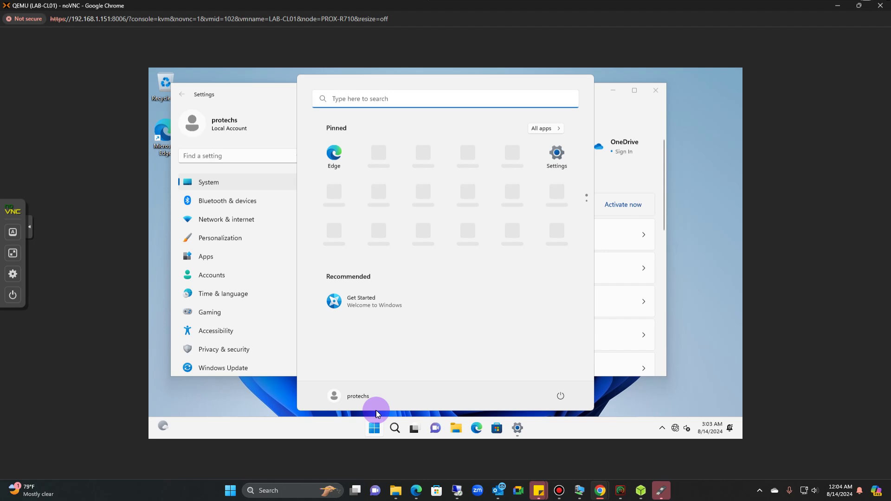
pyautogui.write('use')
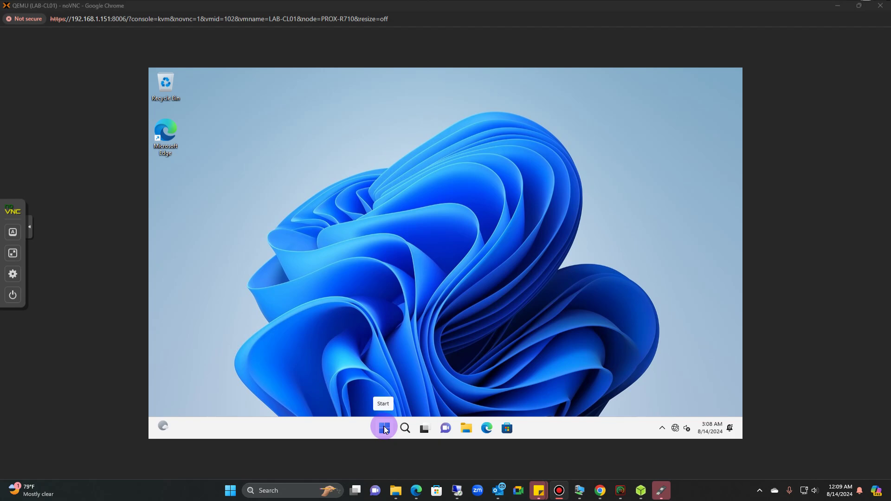
# Search 'password' and open the Change your password setting.
pyautogui.click(383, 429)
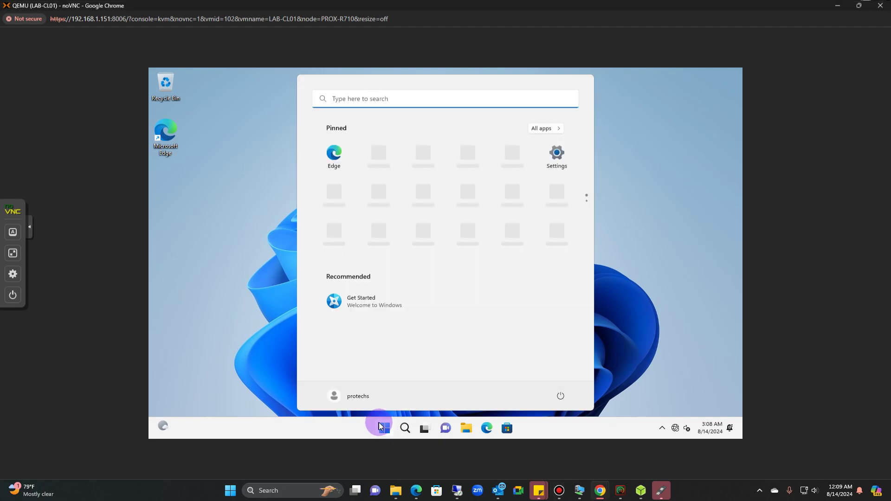
pyautogui.write('password')
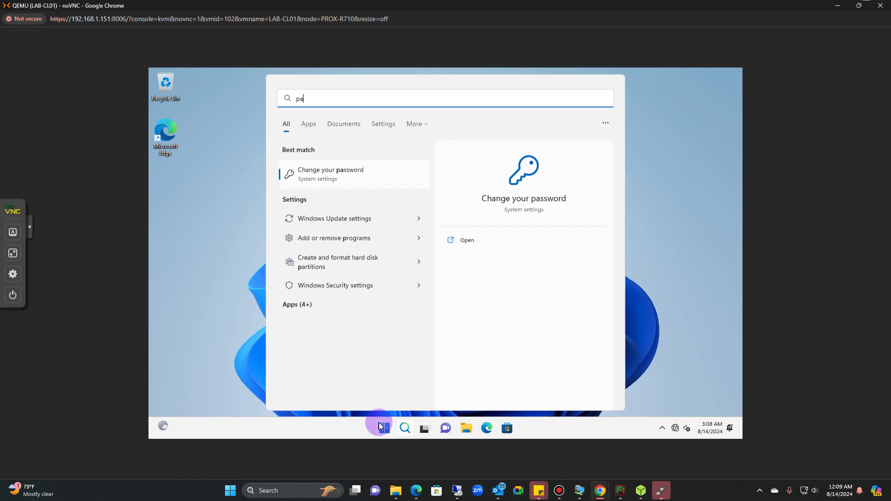
pyautogui.click(331, 181)
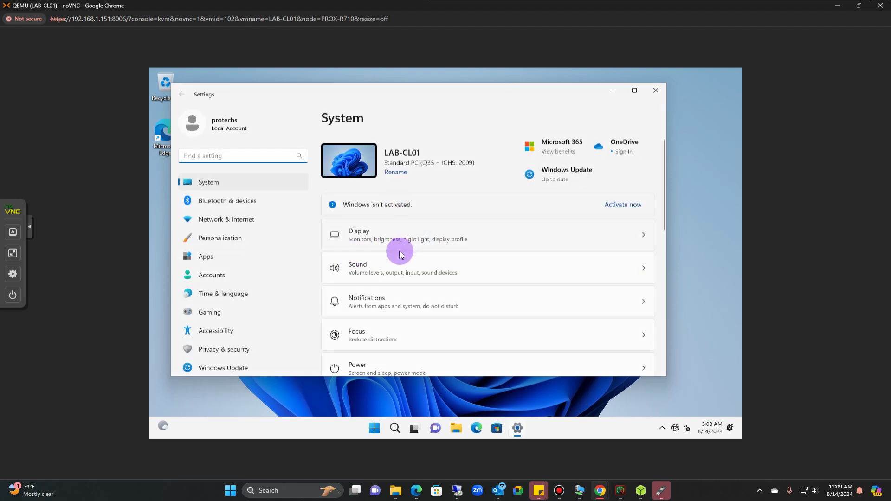
# Return the System page to the top and drag the Settings window taller.
pyautogui.scroll(-3, 392, 258)
pyautogui.scroll(-6, 376, 242)
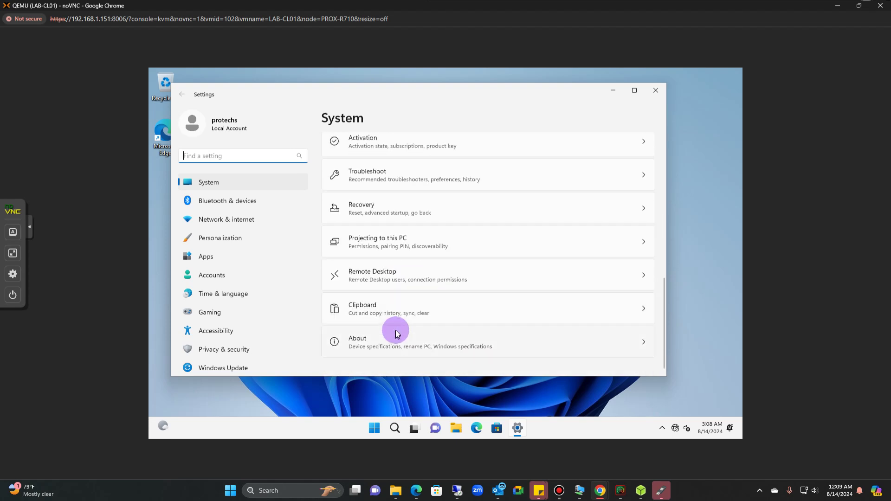
pyautogui.scroll(9, 396, 334)
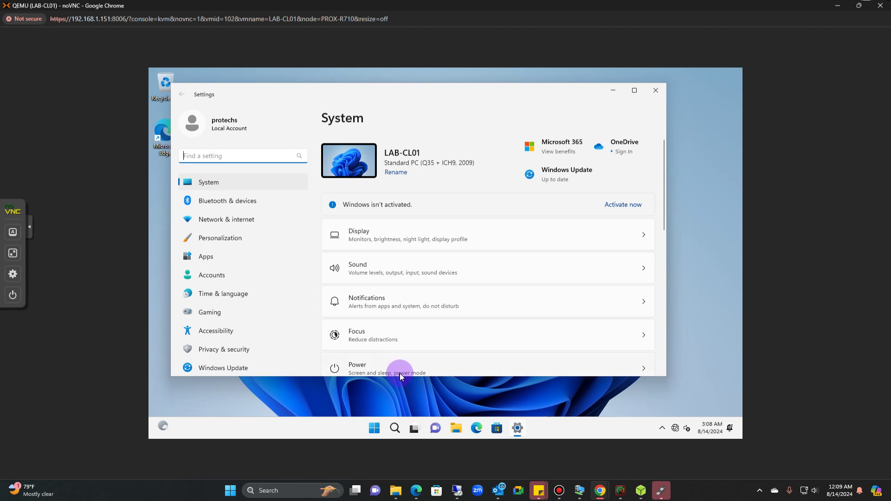
pyautogui.moveTo(399, 377); pyautogui.dragTo(397, 395)
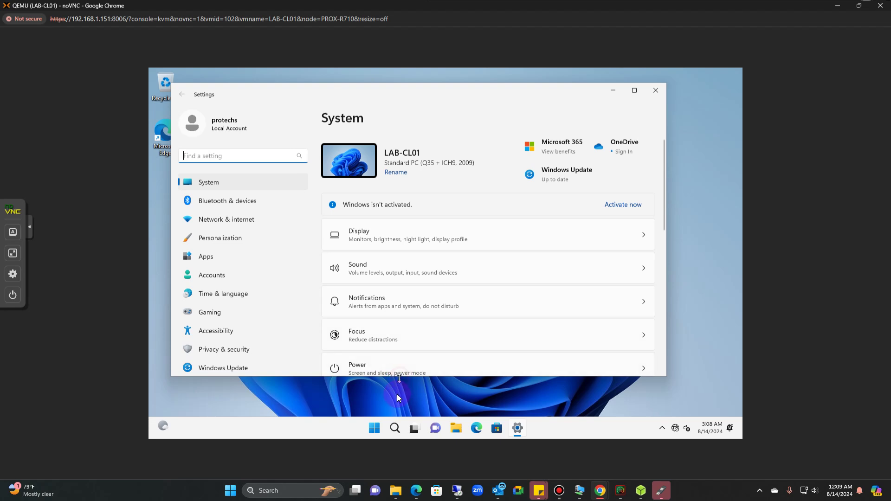
# Browse Privacy & security and Windows Security, then go back to the System page.
pyautogui.click(225, 353)
pyautogui.scroll(-3, 409, 292)
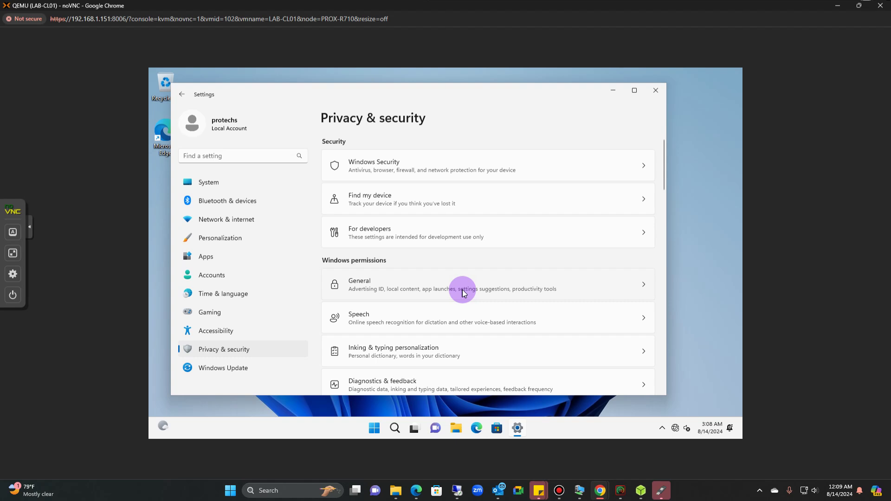
pyautogui.scroll(-2, 462, 289)
pyautogui.scroll(-4, 459, 291)
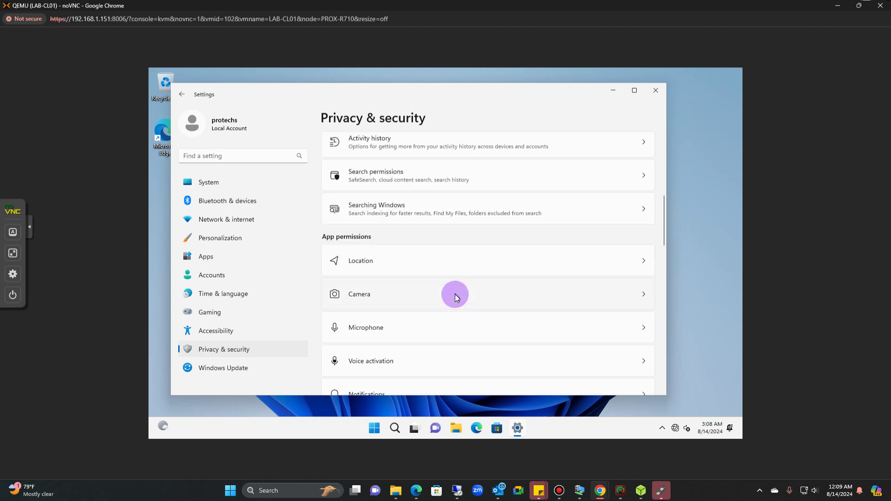
pyautogui.scroll(4, 456, 293)
pyautogui.scroll(2, 455, 294)
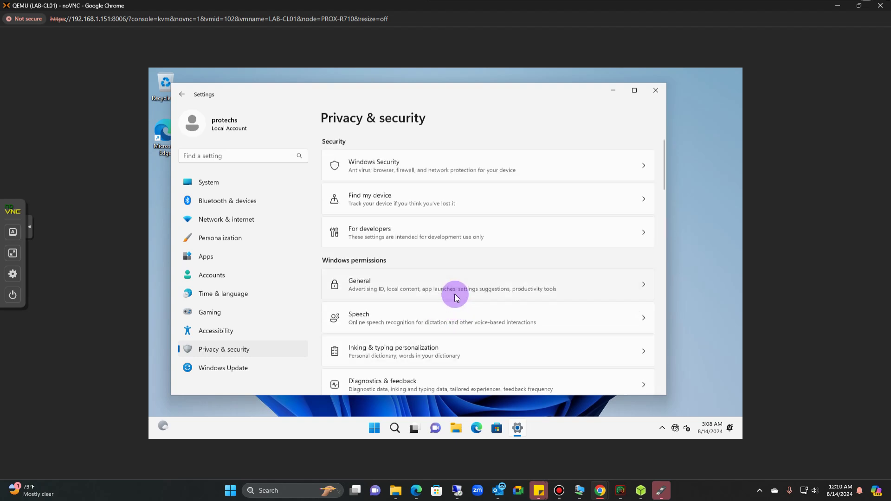
pyautogui.click(424, 177)
pyautogui.click(183, 97)
pyautogui.click(183, 95)
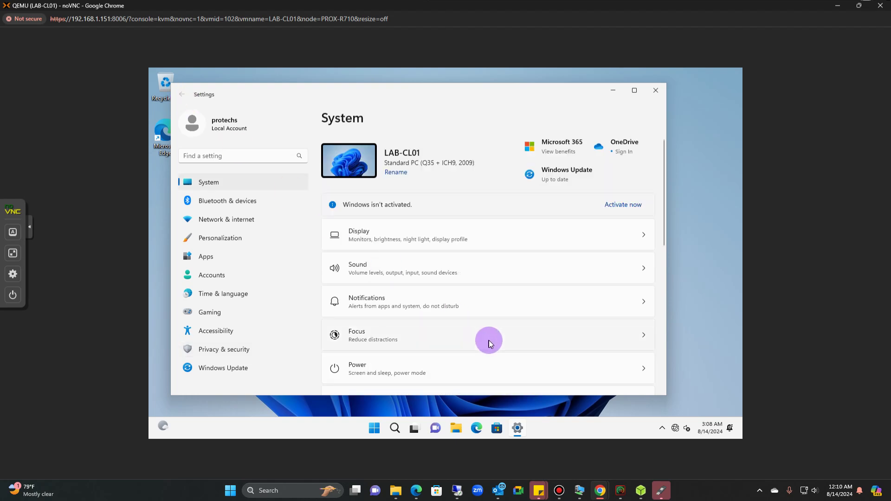
# Scroll down the System page and open the Start menu.
pyautogui.scroll(-4, 488, 342)
pyautogui.scroll(-2, 488, 342)
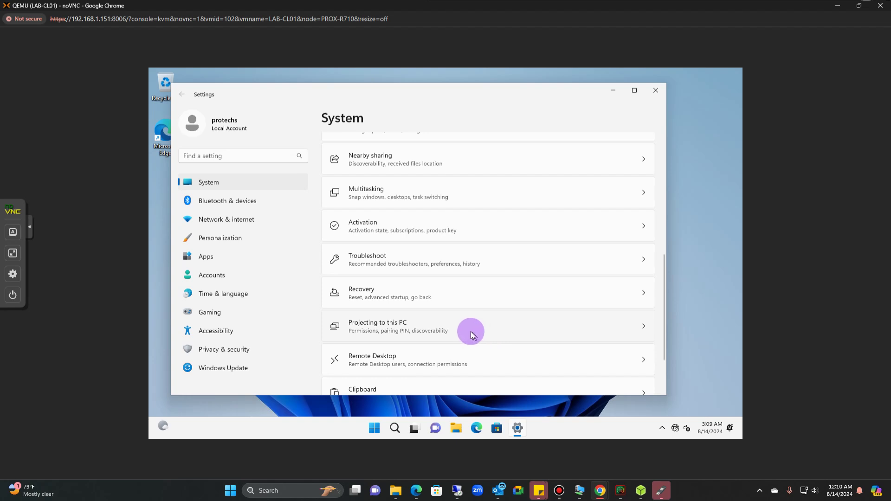
pyautogui.scroll(-2, 471, 332)
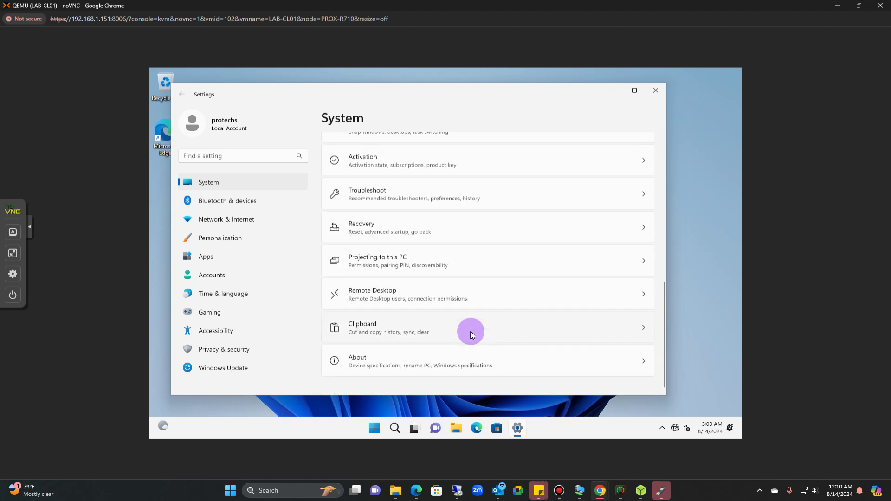
pyautogui.press('super')
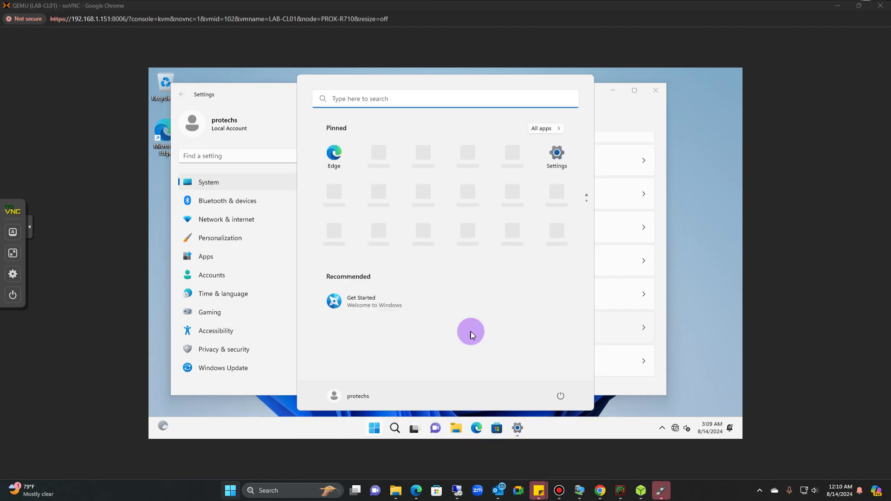
# Search the Start menu for 'password' and open the Change your password setting.
pyautogui.write('p')
pyautogui.click(706, 329)
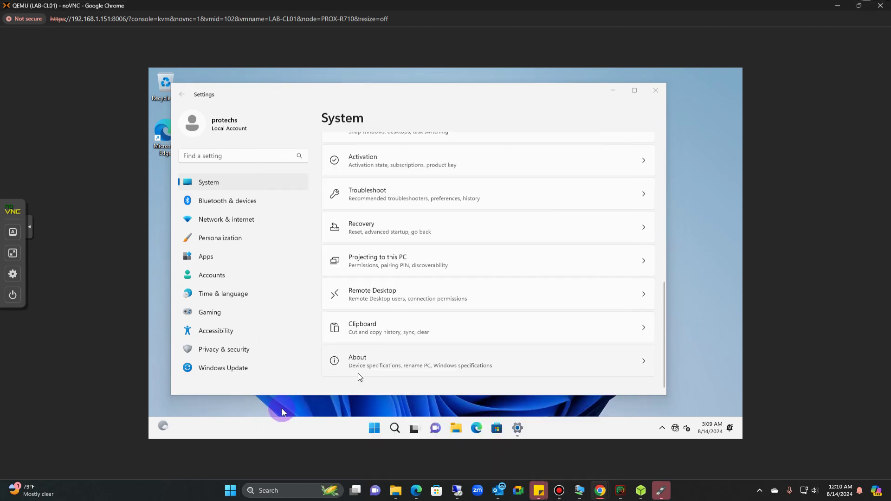
pyautogui.click(374, 429)
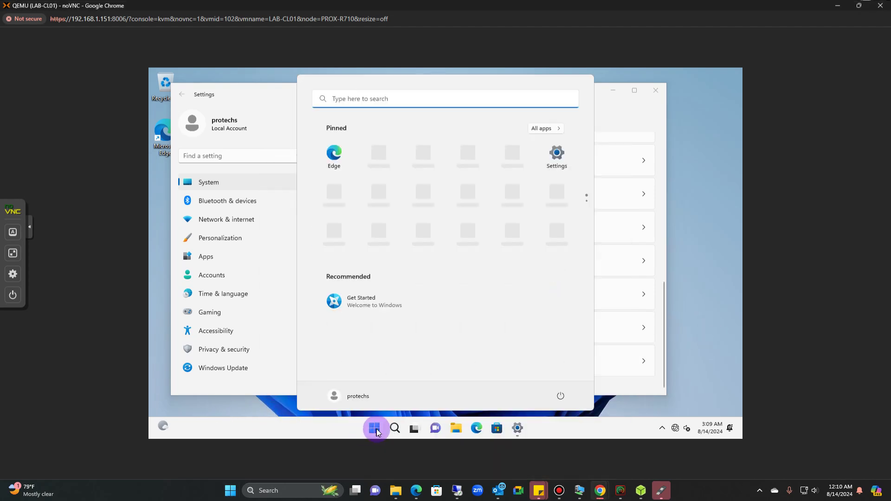
pyautogui.write('passowrd')
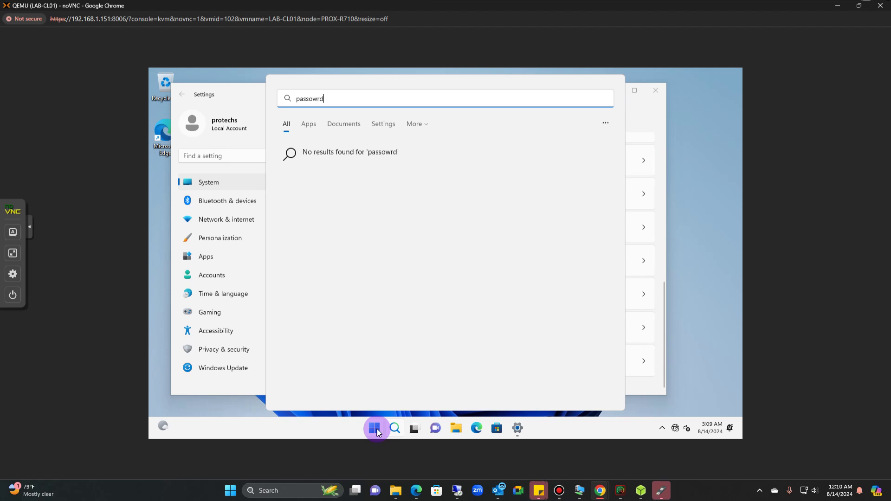
pyautogui.press('BackSpace')
pyautogui.press('BackSpace')
pyautogui.press('BackSpace')
pyautogui.press('BackSpace')
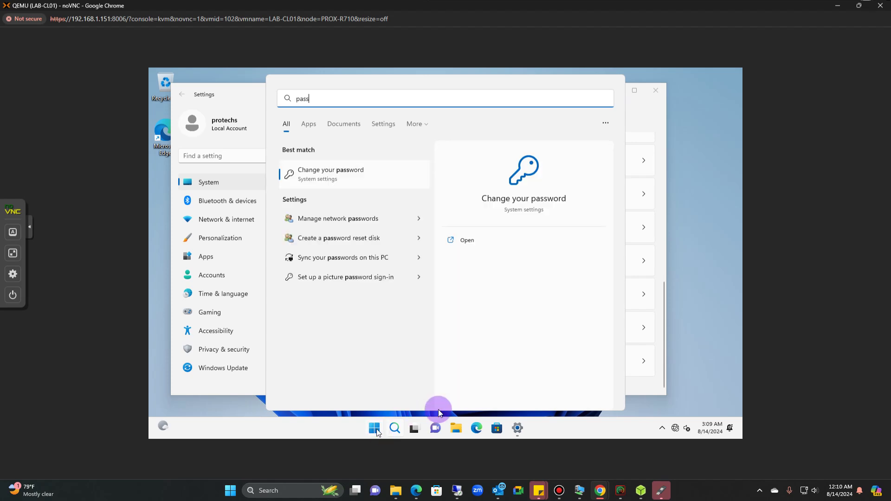
pyautogui.click(358, 183)
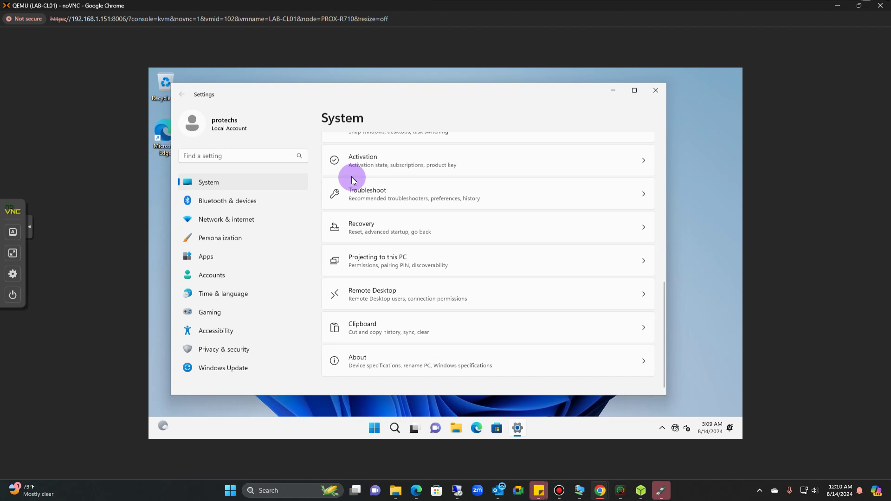
# Expand the Password sign-in option and choose to add a password.
pyautogui.click(376, 264)
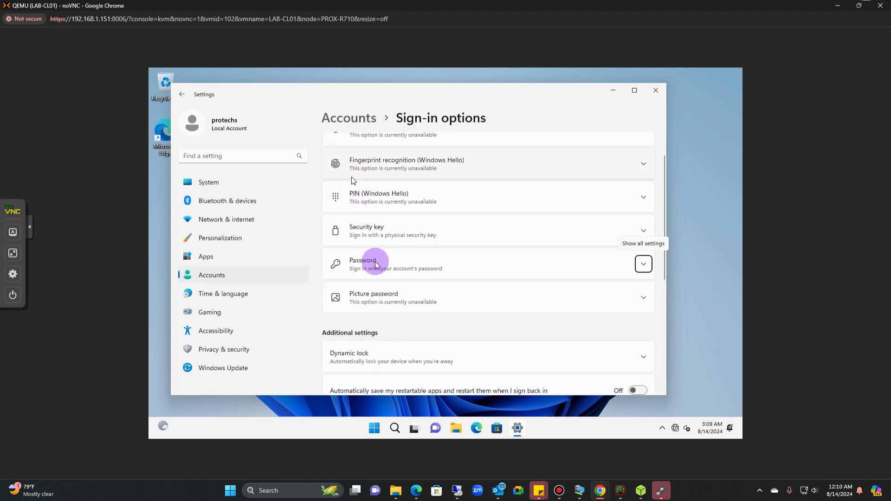
pyautogui.click(376, 264)
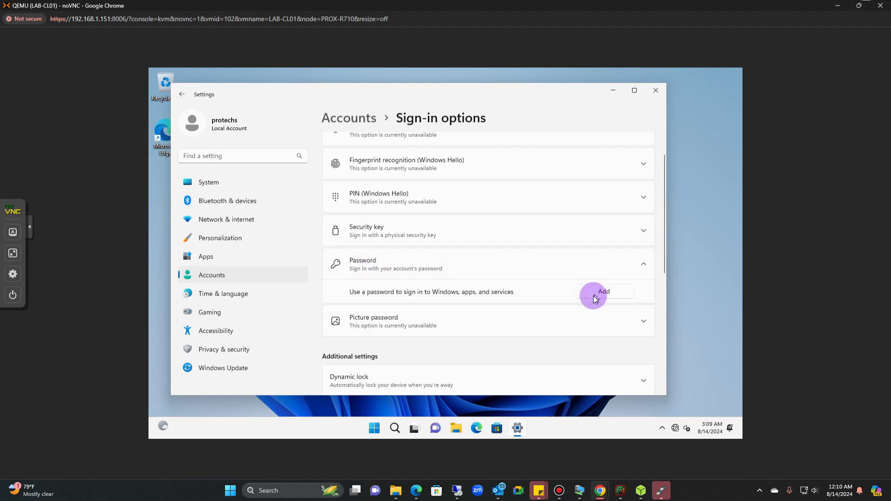
pyautogui.click(593, 293)
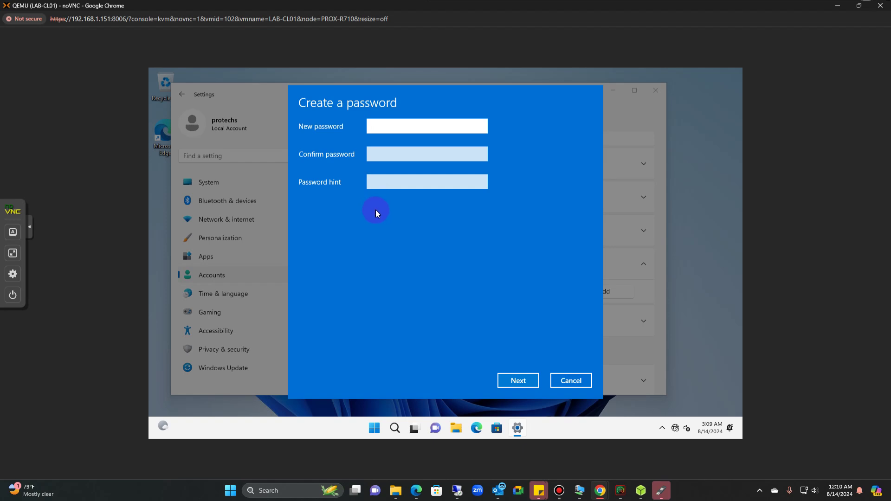
# Enter the new account password, confirm it, add a password hint, and submit.
pyautogui.write('******************')
pyautogui.press('Tab')
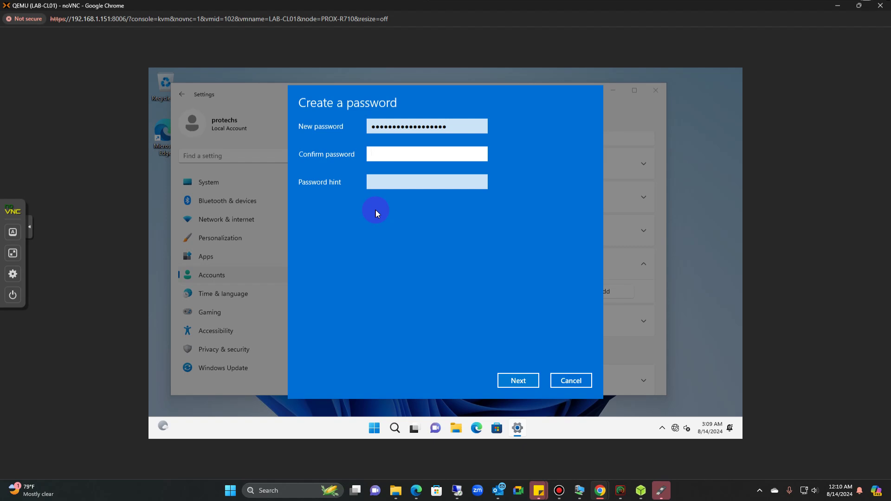
pyautogui.write('******************')
pyautogui.click(392, 185)
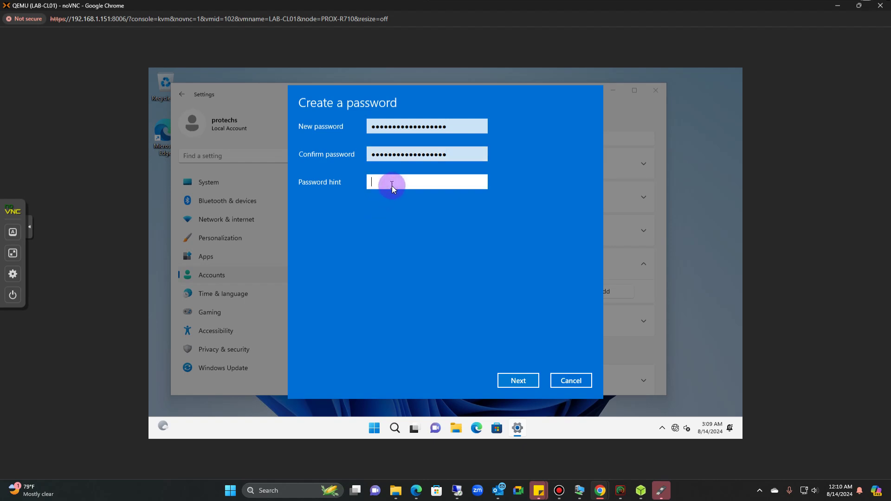
pyautogui.write('J')
pyautogui.click(518, 382)
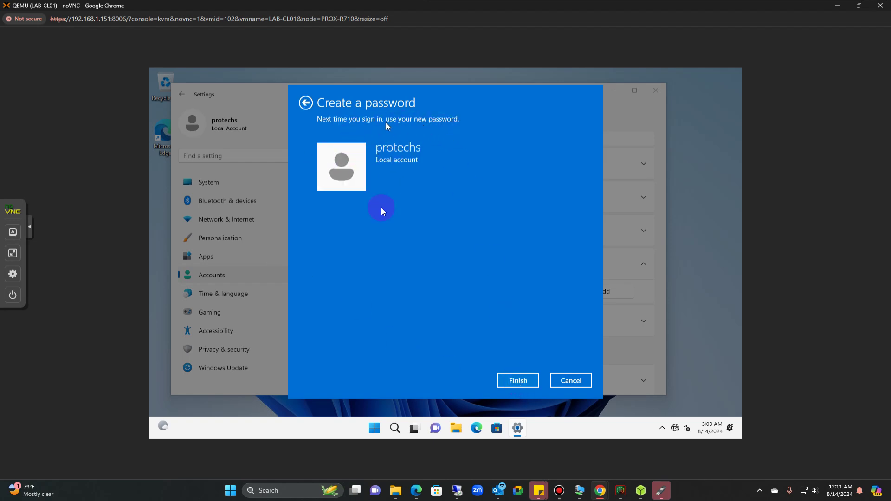
# Finish creating the password and minimize Settings to reveal the desktop.
pyautogui.click(515, 380)
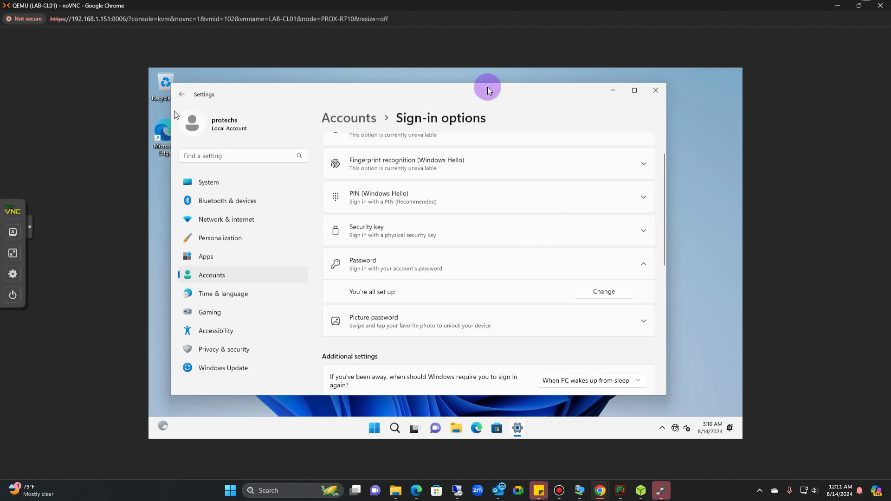
pyautogui.click(611, 92)
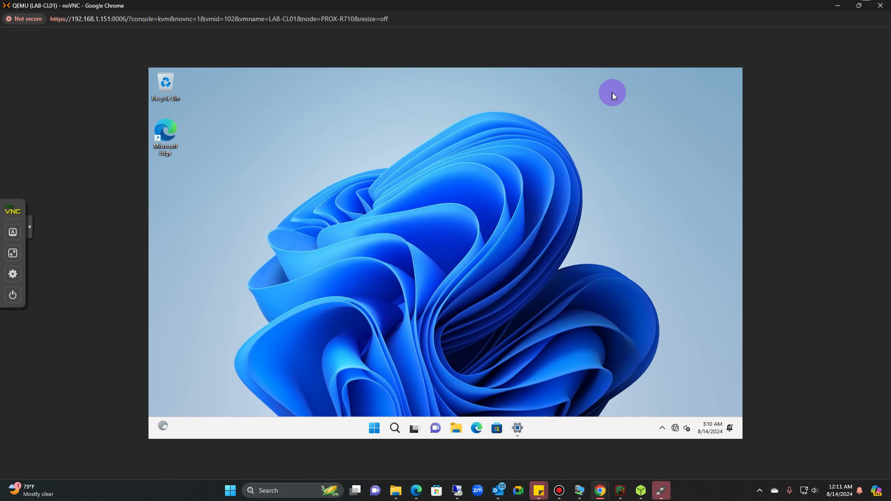